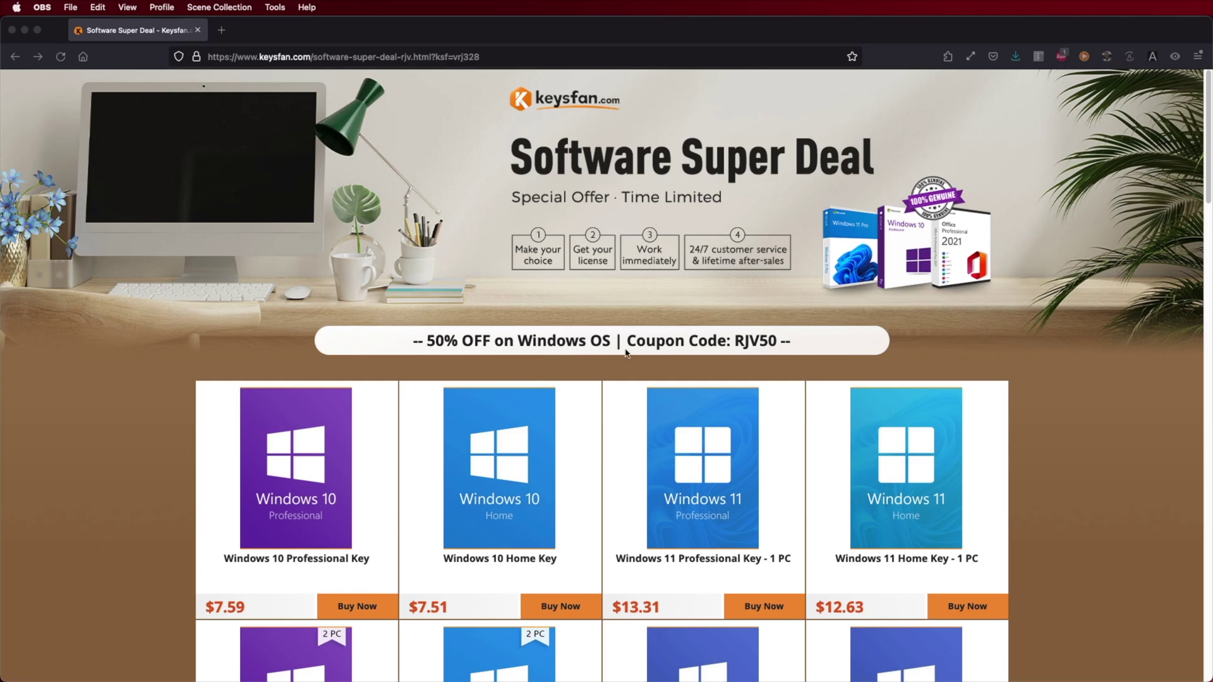
- Add the Windows 11 Professional Key to the cart and go to the cart
scroll(768, 351, down, 5)
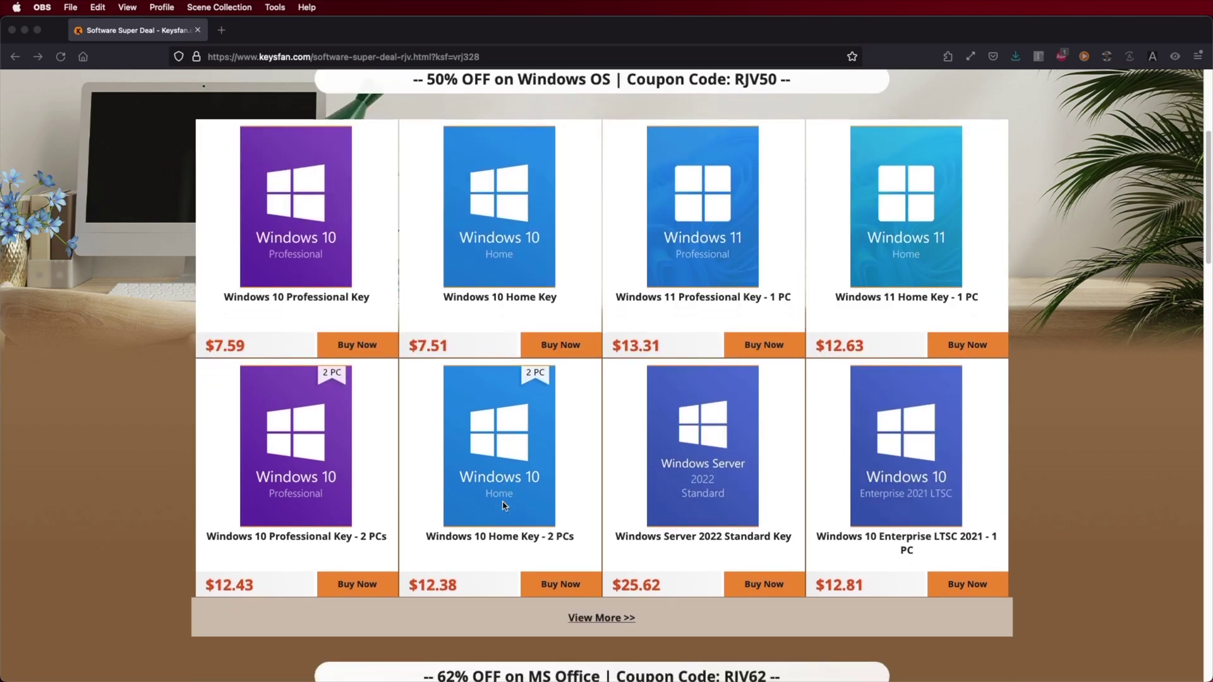
scroll(504, 507, down, 3)
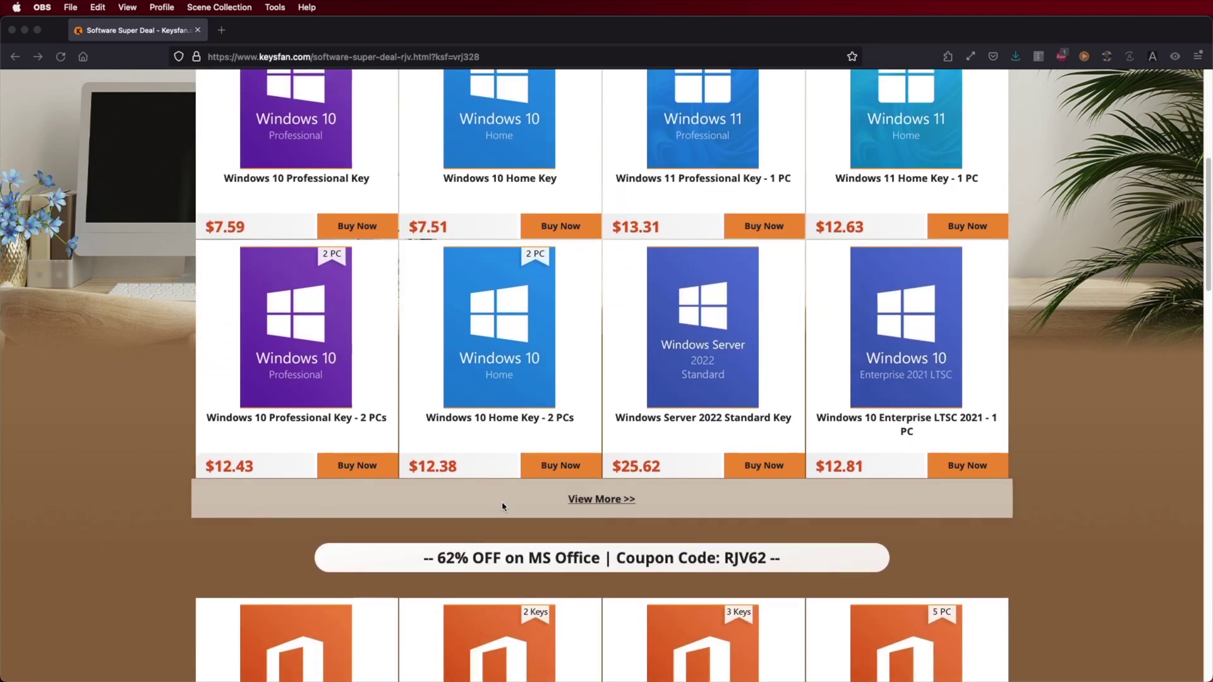
click(785, 520)
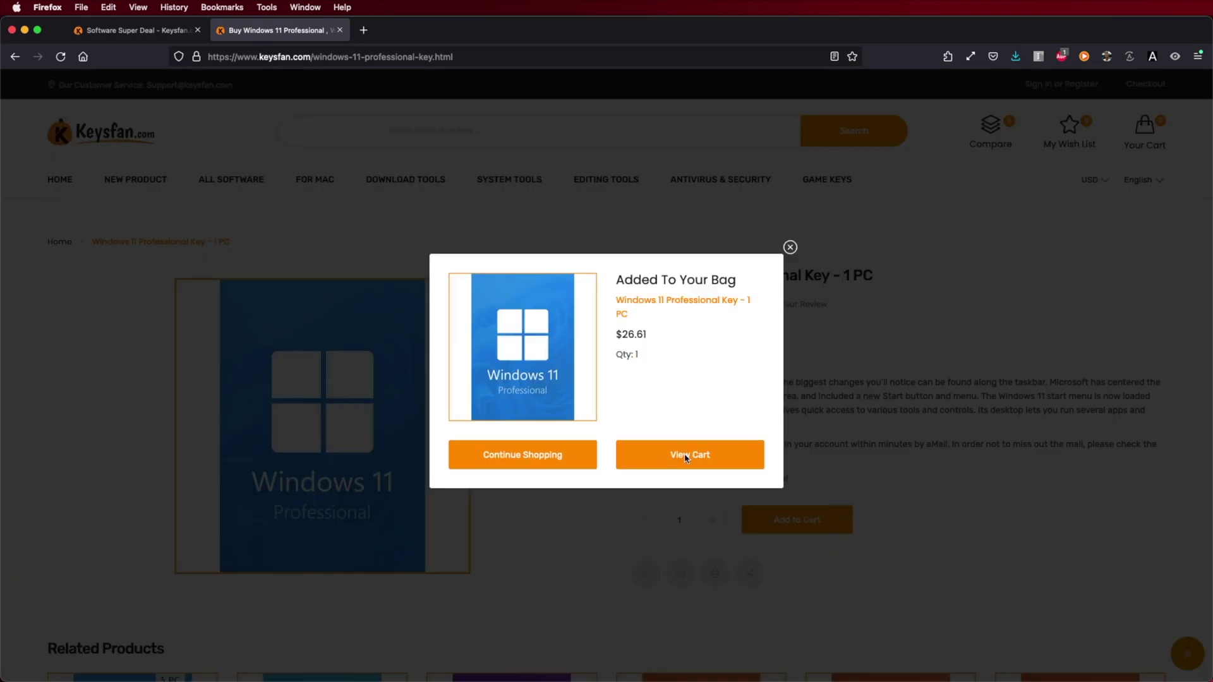
click(683, 455)
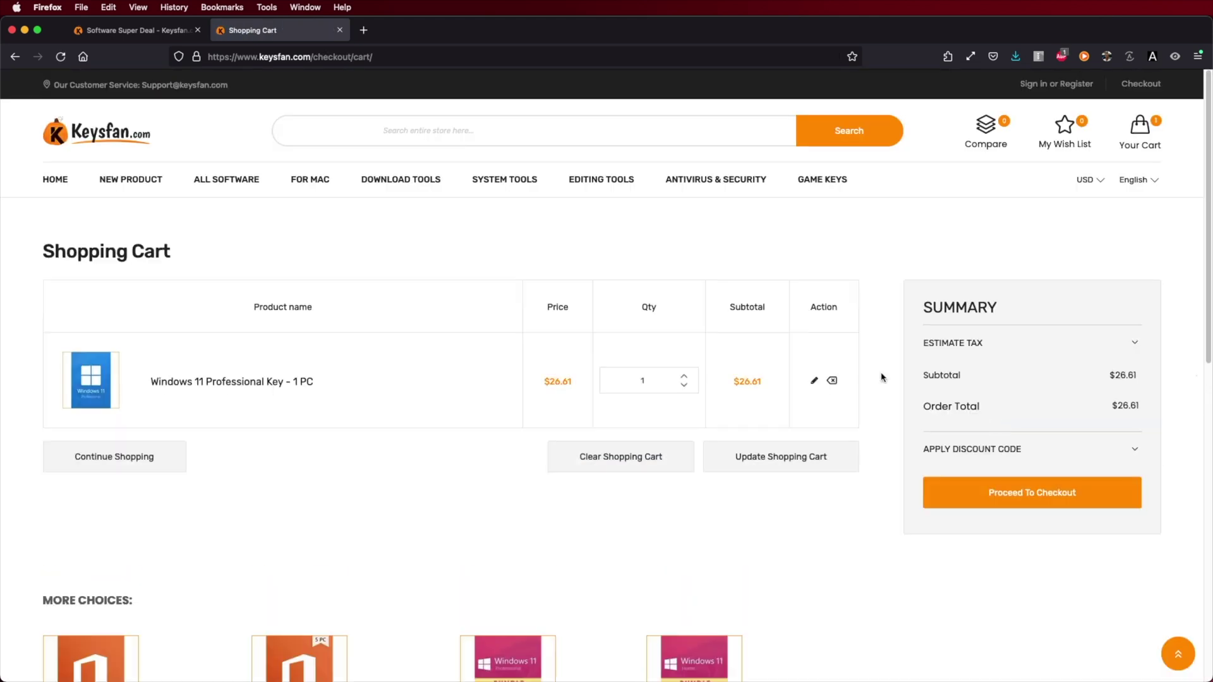
- Apply the discount code RJV50 to the order
click(1030, 449)
click(1002, 506)
text(RJV50)
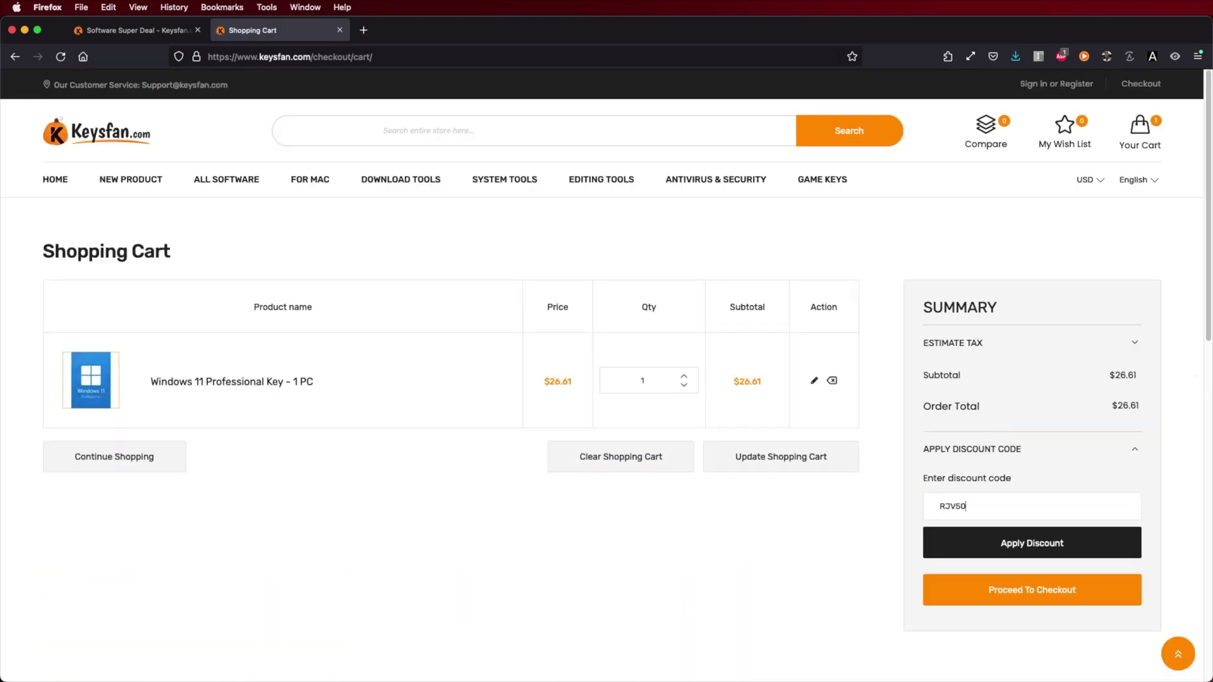
click(1068, 547)
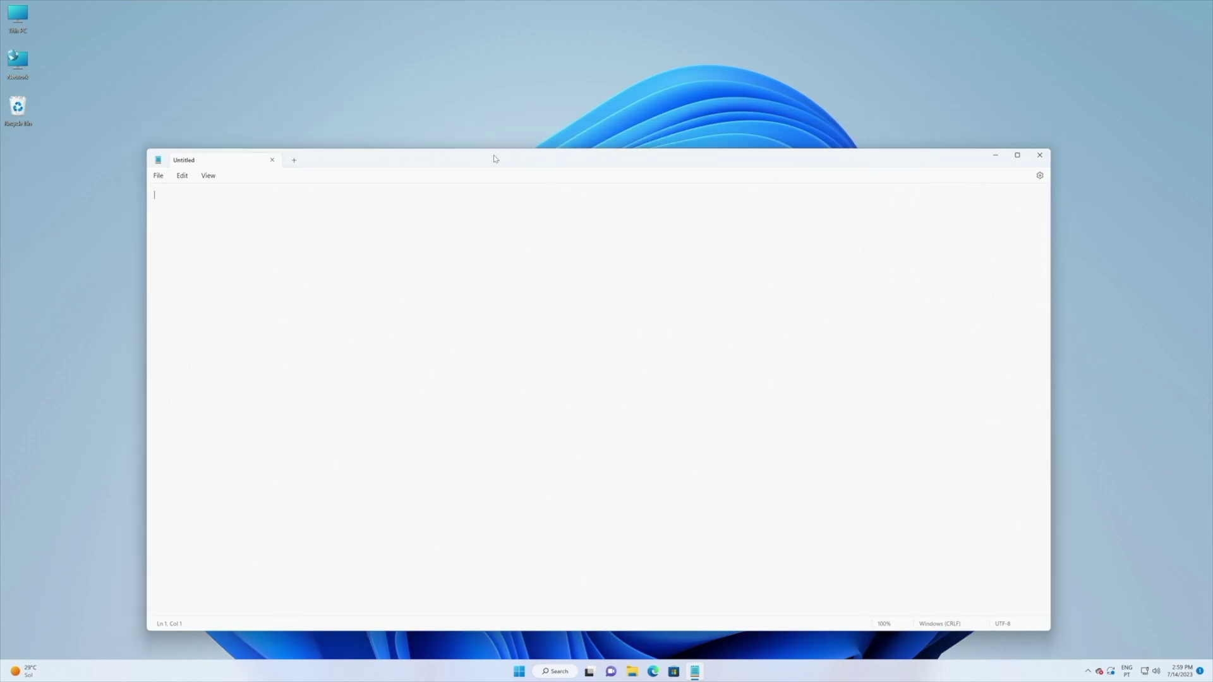
- Move the blank Notepad window slightly higher on the desktop
drag(495, 158, 506, 126)
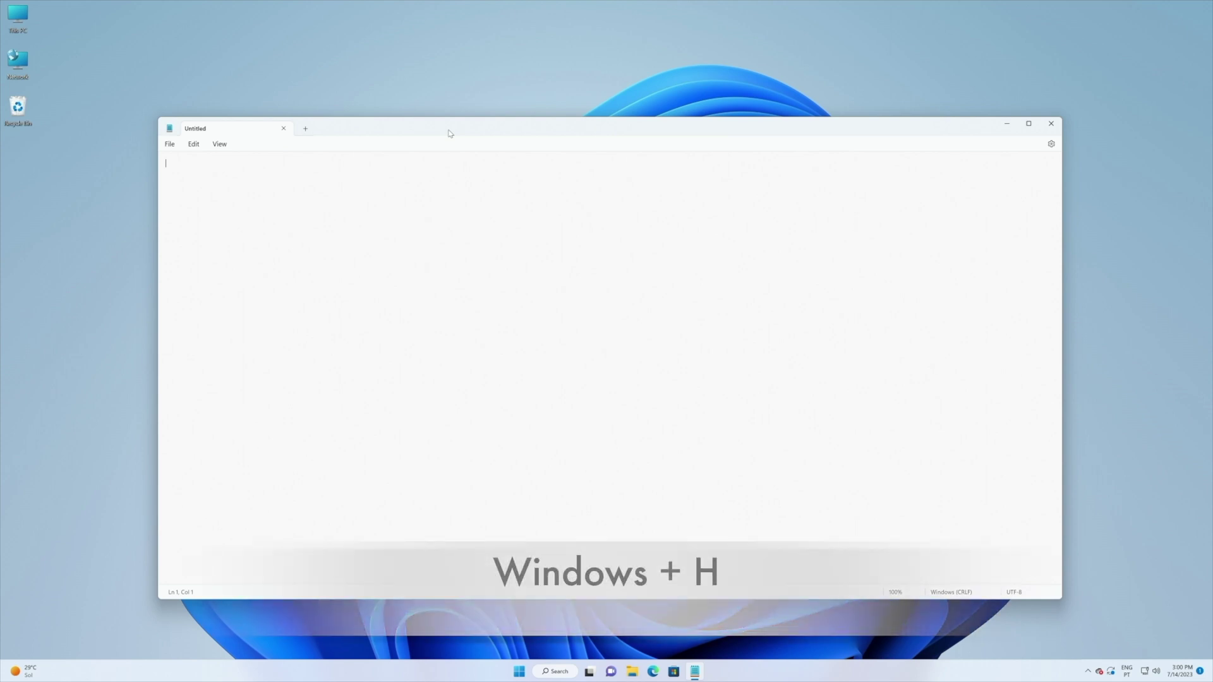
- Start voice typing with Win+H and dictate the opening line and second paragraph into Notepad
key(super+h)
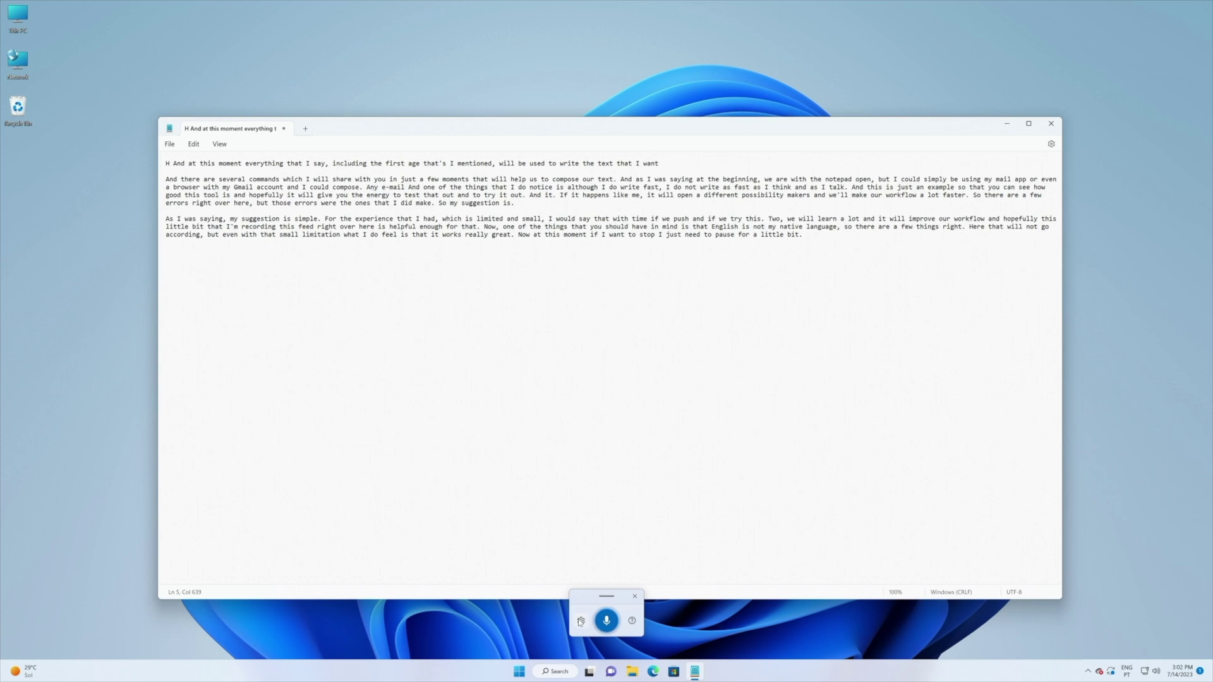
- Switch the Voice typing launcher on in voice typing settings, then close the dictation panel
click(580, 621)
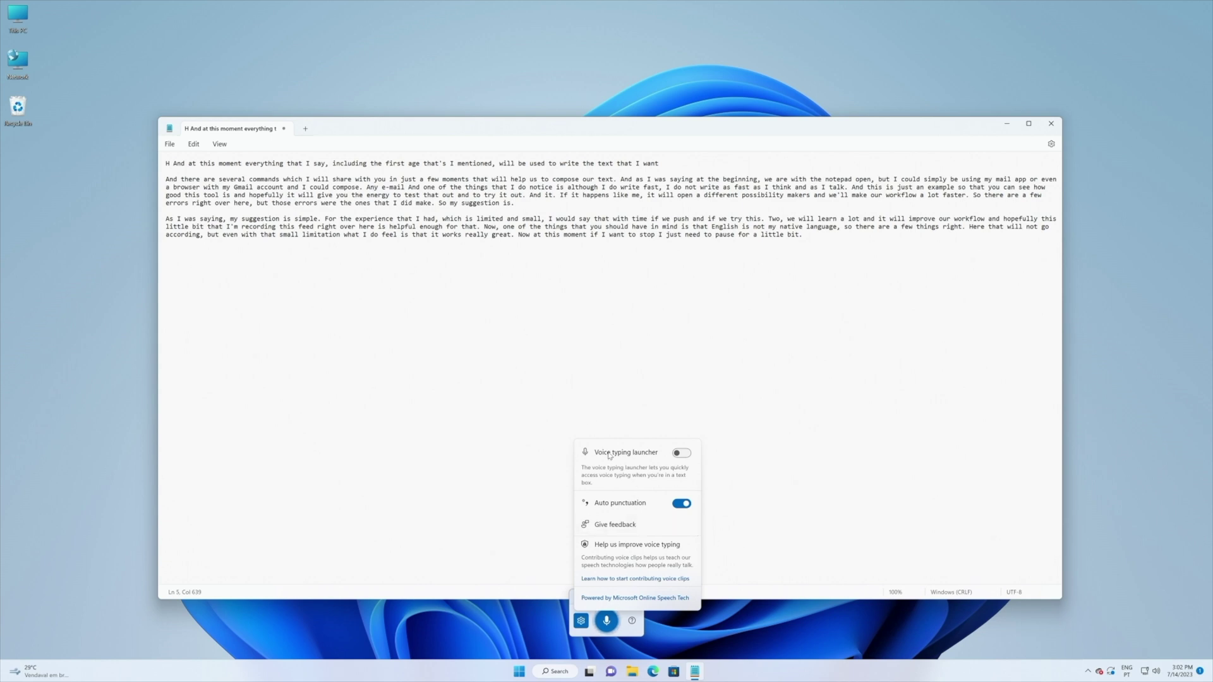
click(681, 454)
click(1148, 229)
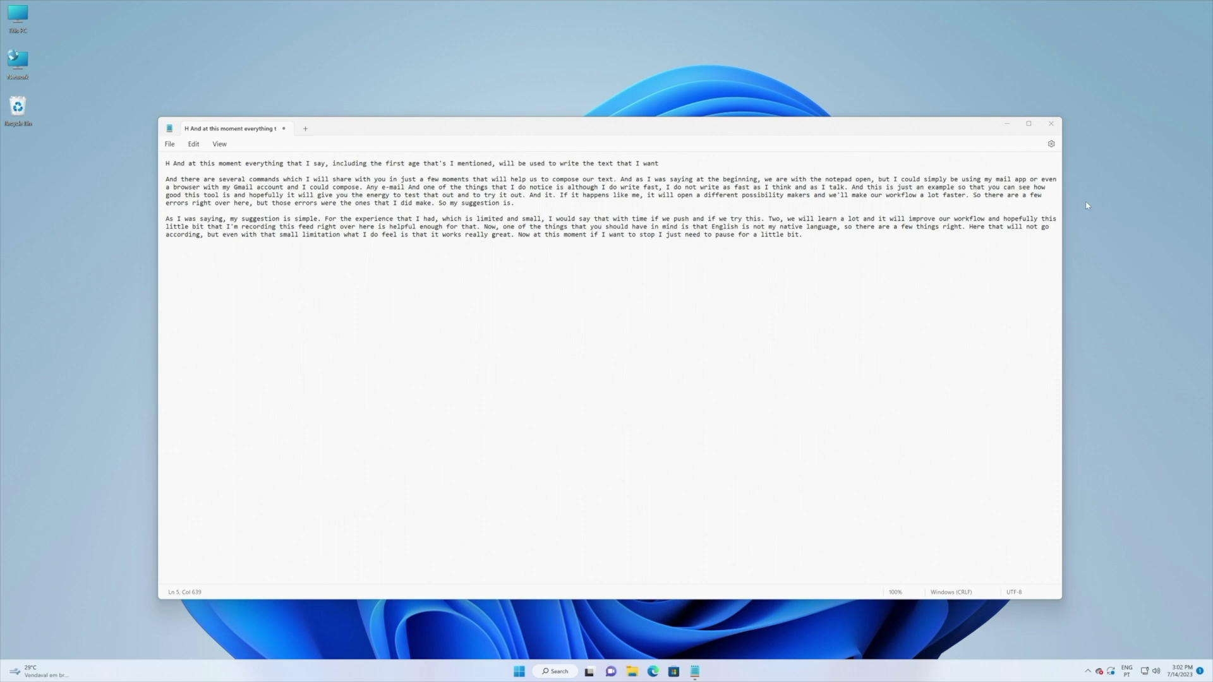
- Check the launcher's settings beside the Notepad text, then reopen voice typing and stop the microphone
click(815, 240)
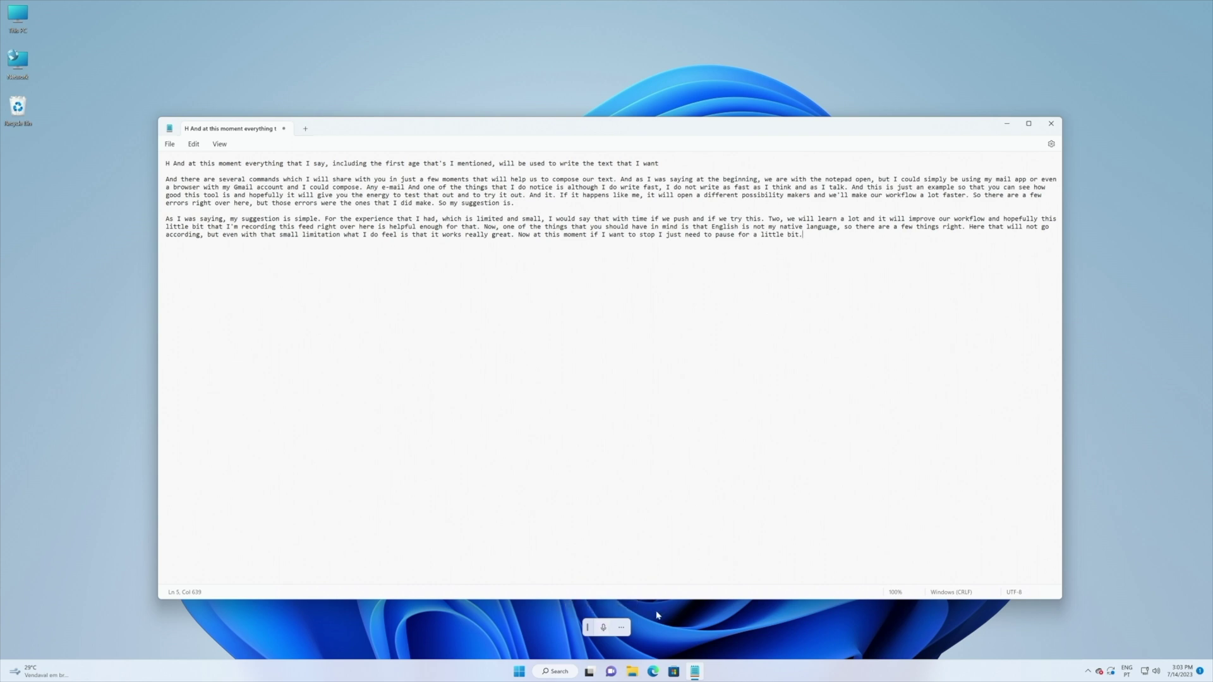
click(623, 629)
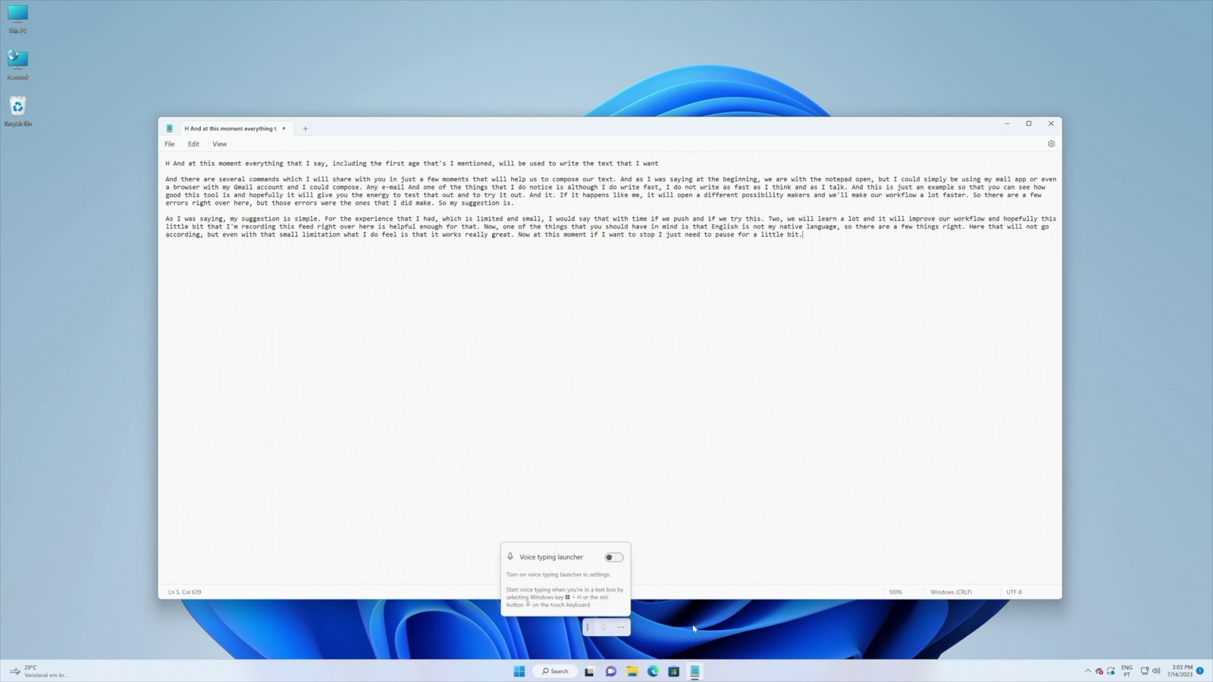
click(623, 370)
key(super+h)
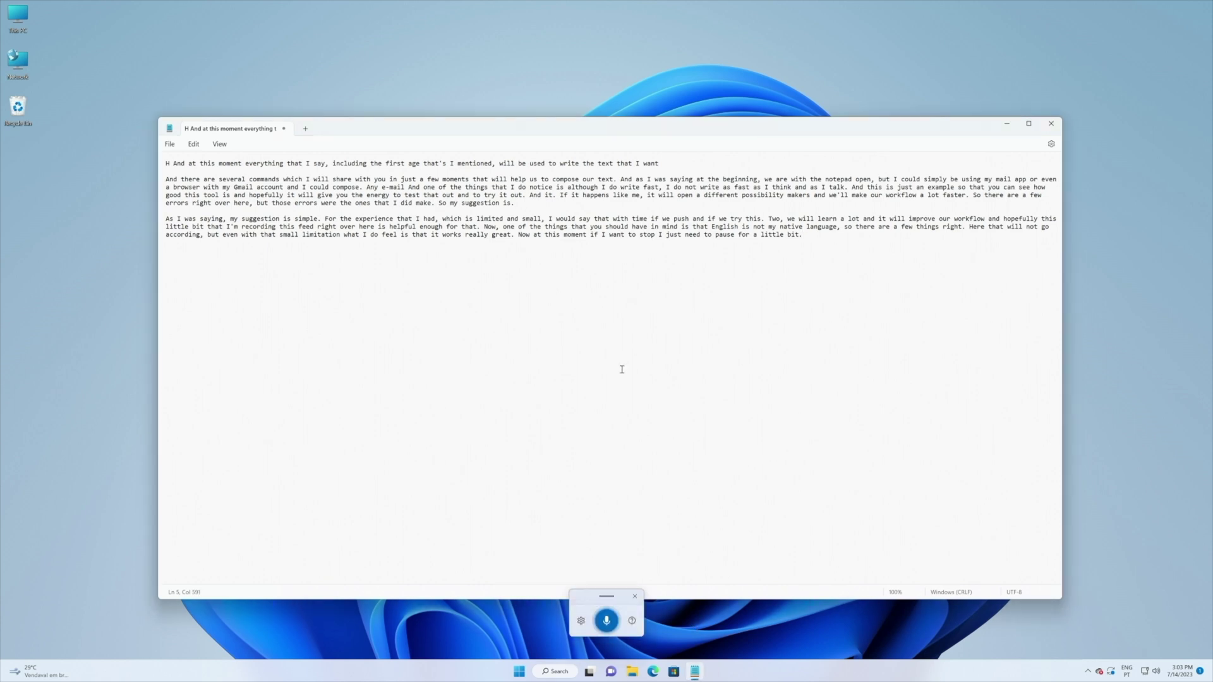
click(613, 622)
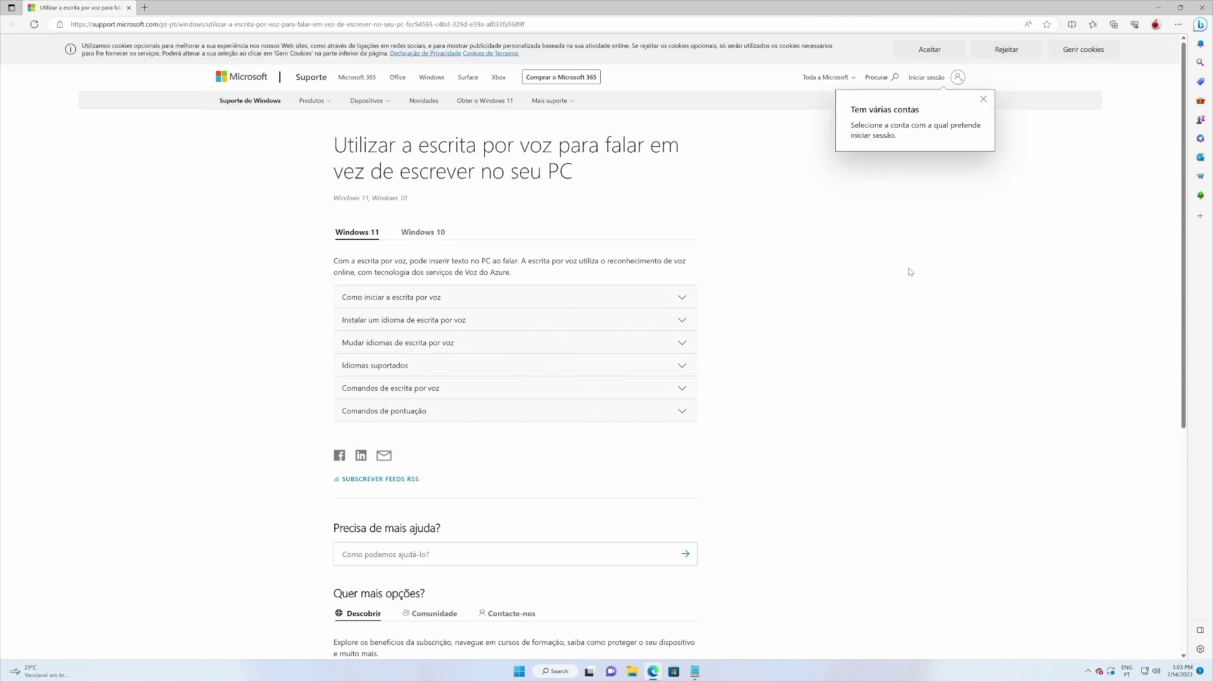
- Dismiss the accounts notice, scroll through the voice typing help article, and minimise Edge
click(983, 99)
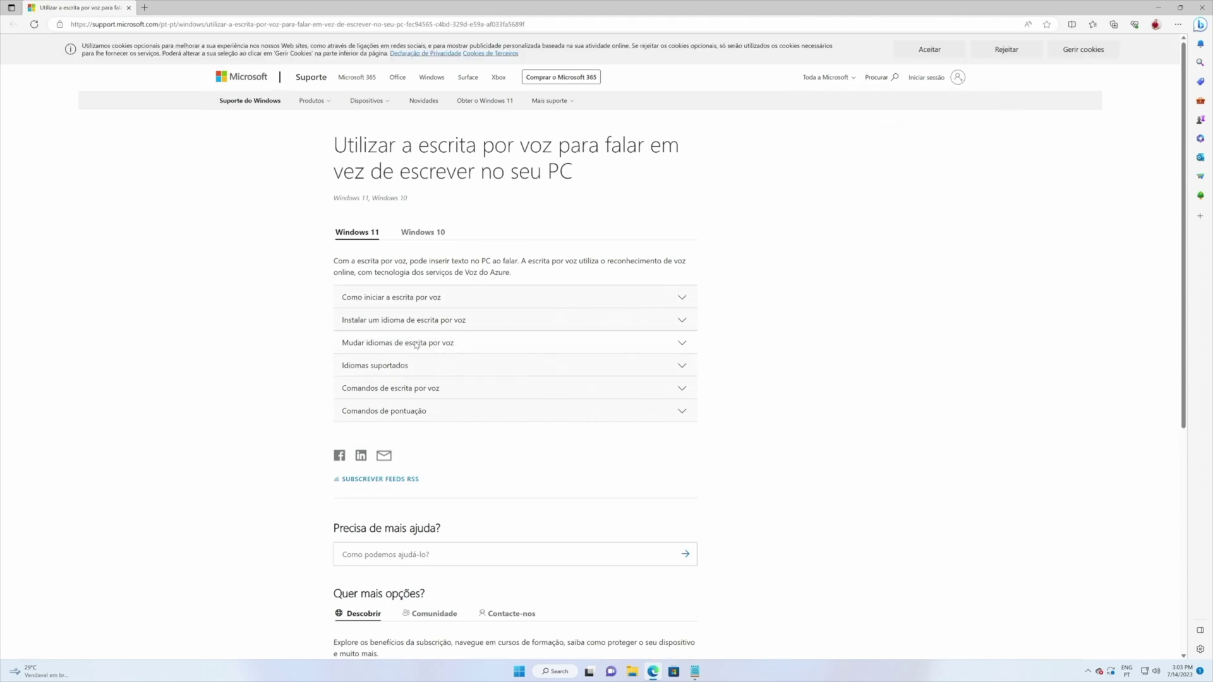
scroll(677, 406, down, 2)
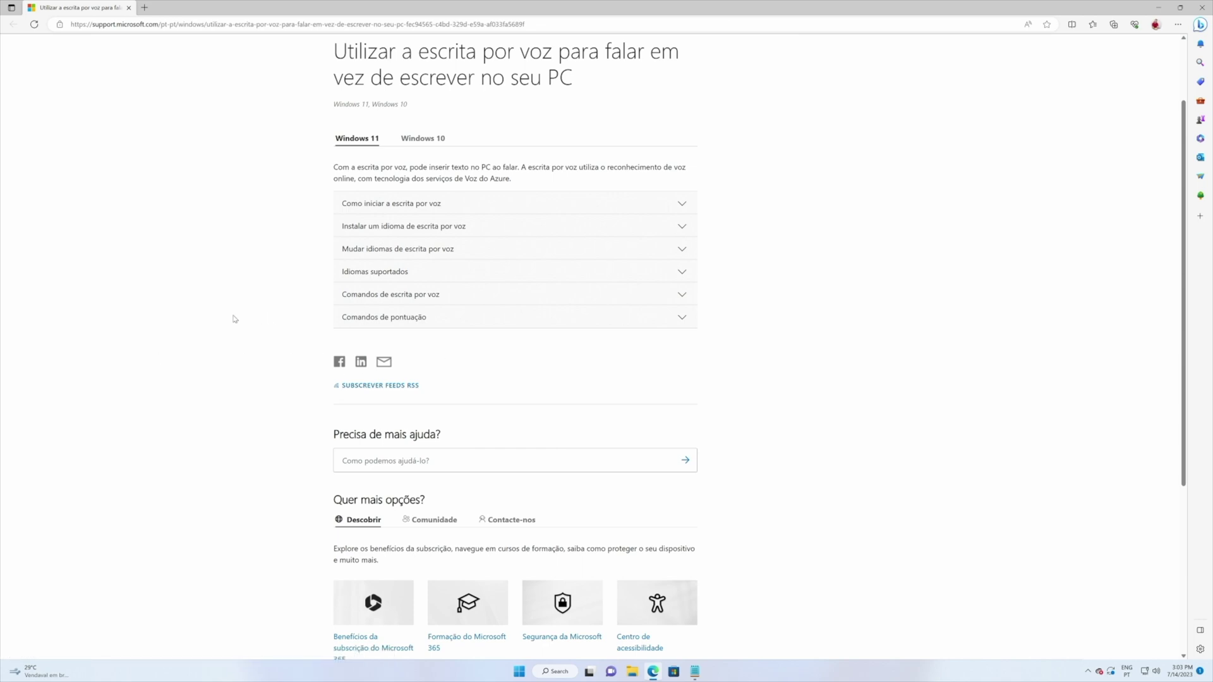
scroll(234, 319, down, 3)
scroll(234, 319, up, 4)
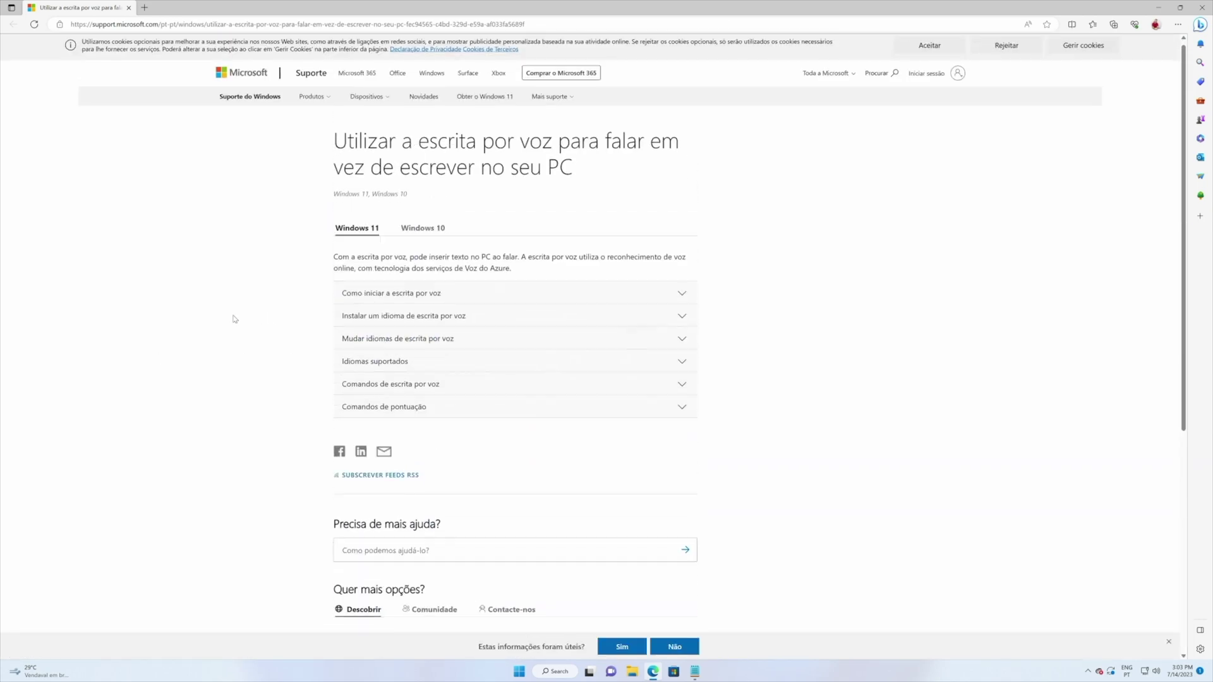
scroll(234, 319, down, 1)
scroll(234, 319, up, 2)
scroll(234, 319, down, 1)
scroll(234, 319, up, 2)
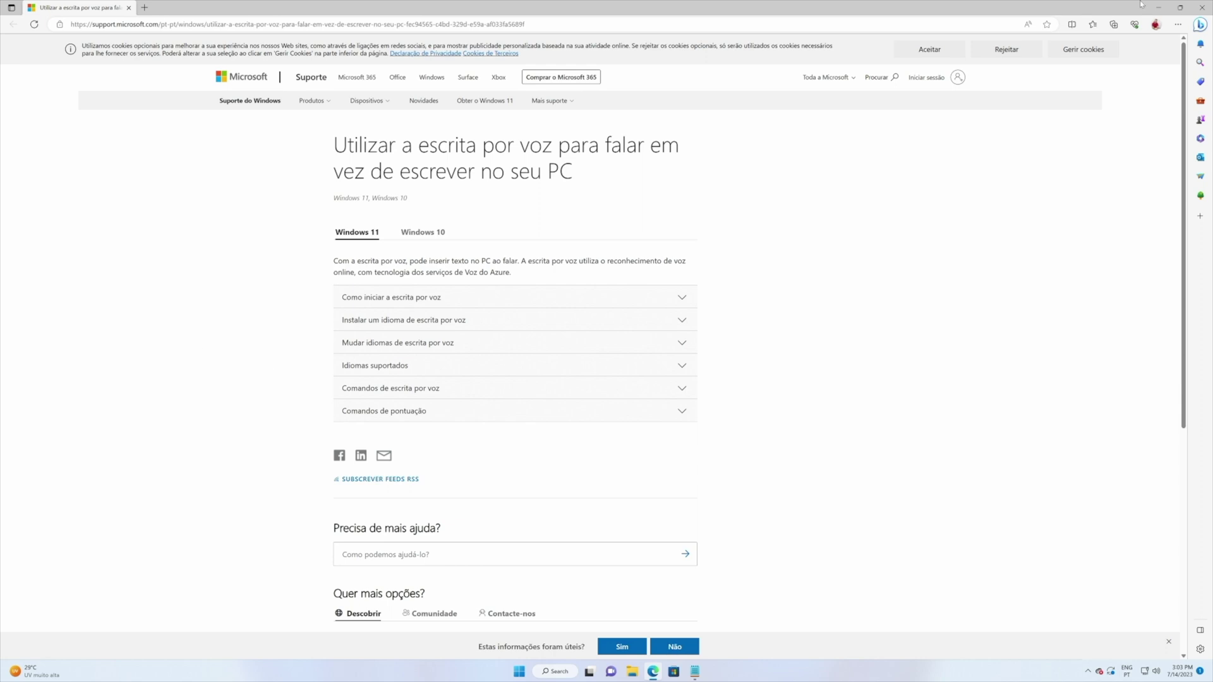
click(1161, 6)
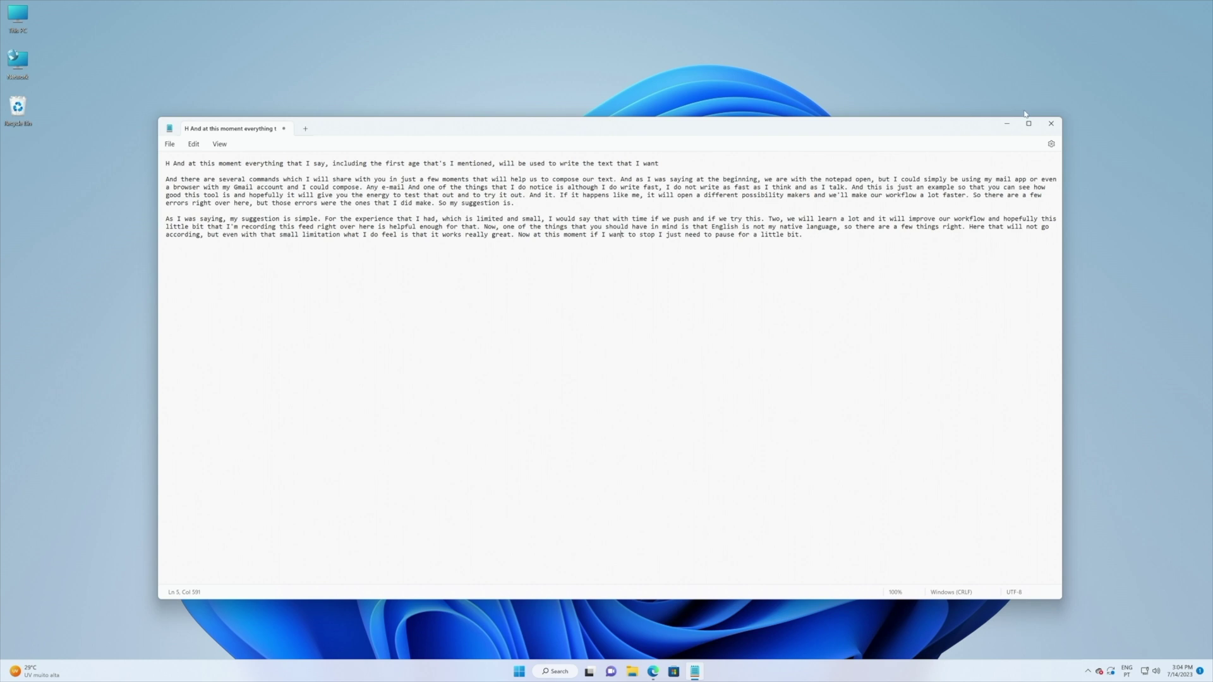
- Close Notepad without saving, then find Voice typing settings and switch Windows Speech Recognition on
click(1051, 123)
click(612, 379)
click(576, 671)
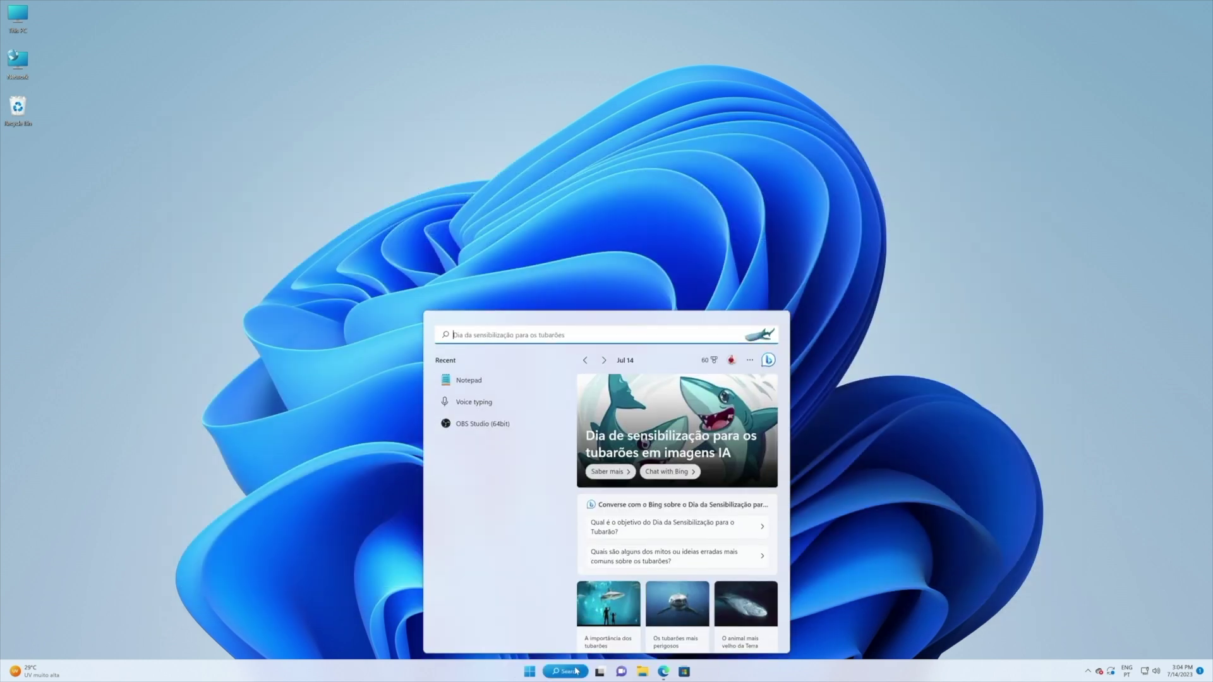
text(voi)
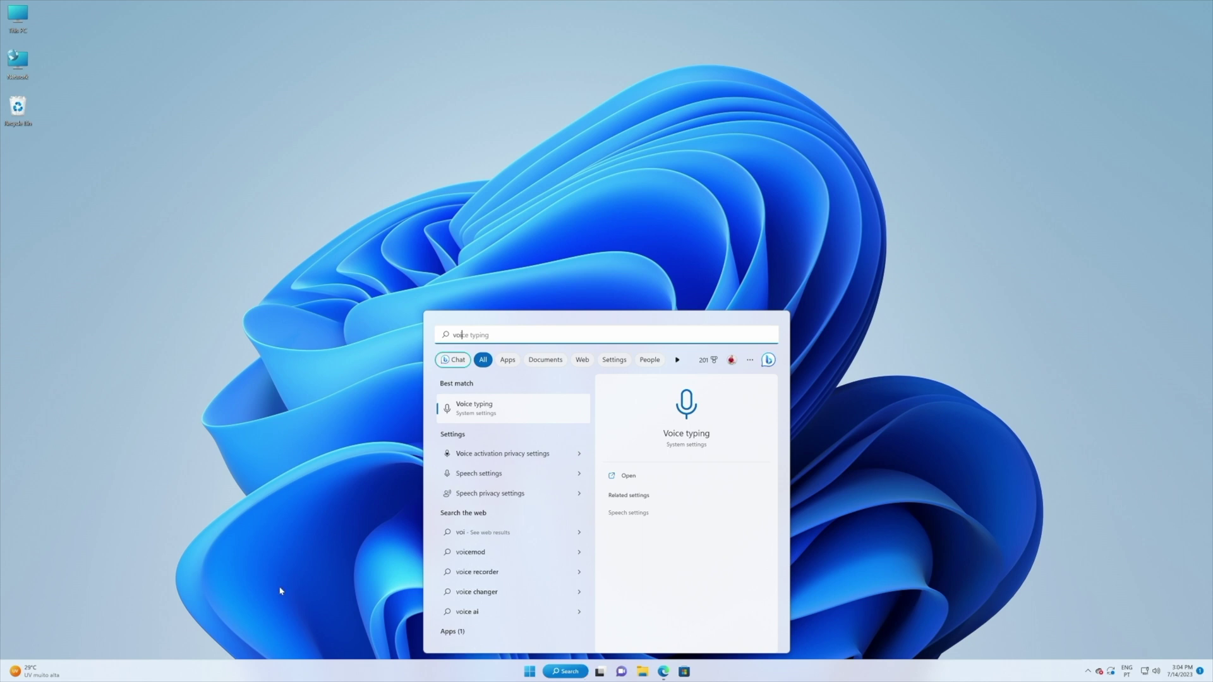
click(627, 476)
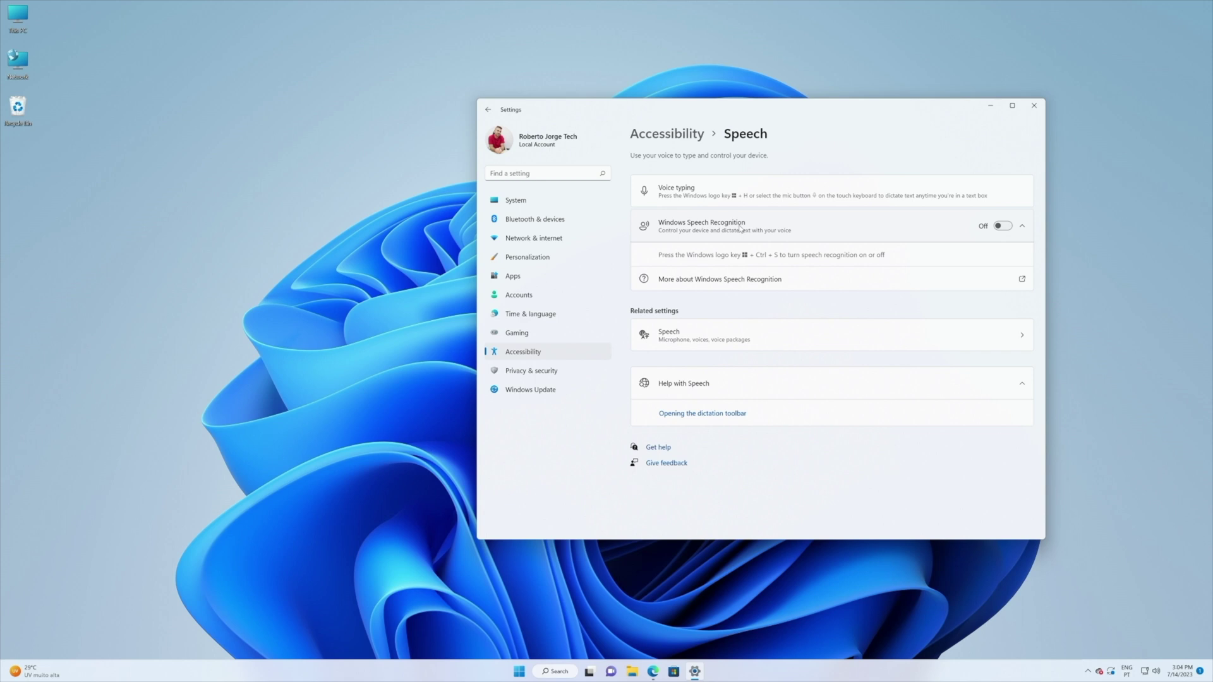
click(1004, 227)
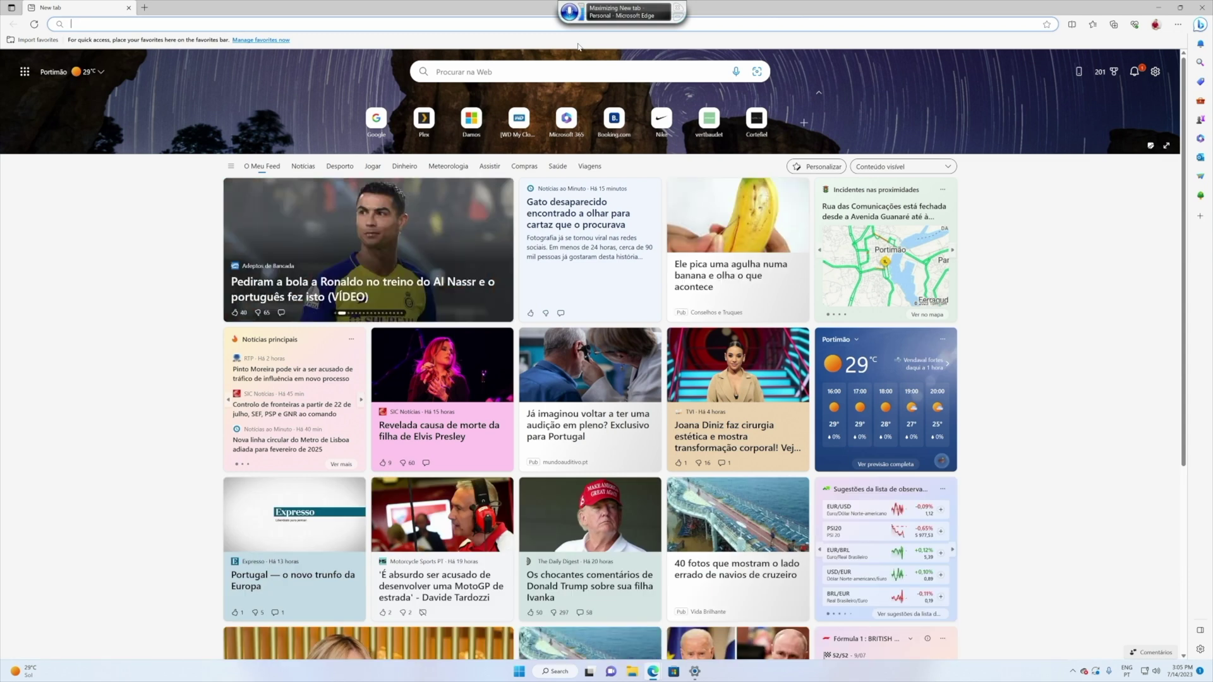
- Search the web for 'Google muse' from Edge's new-tab address bar
text(Google muse)
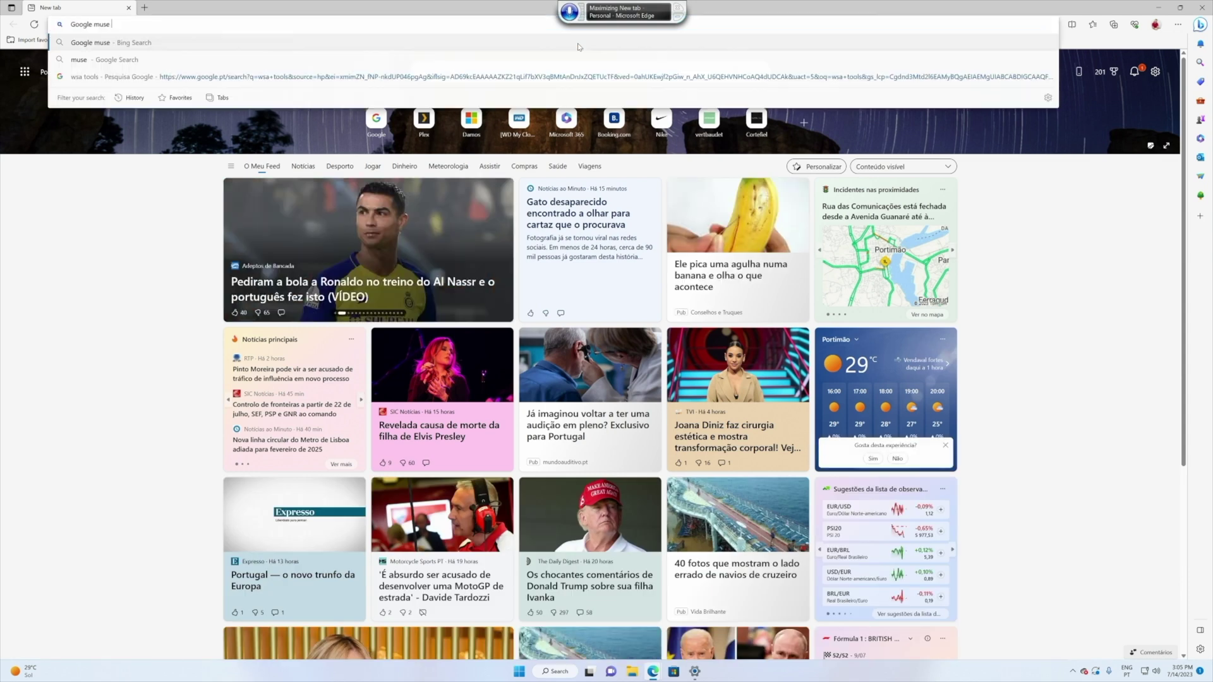
key(Return)
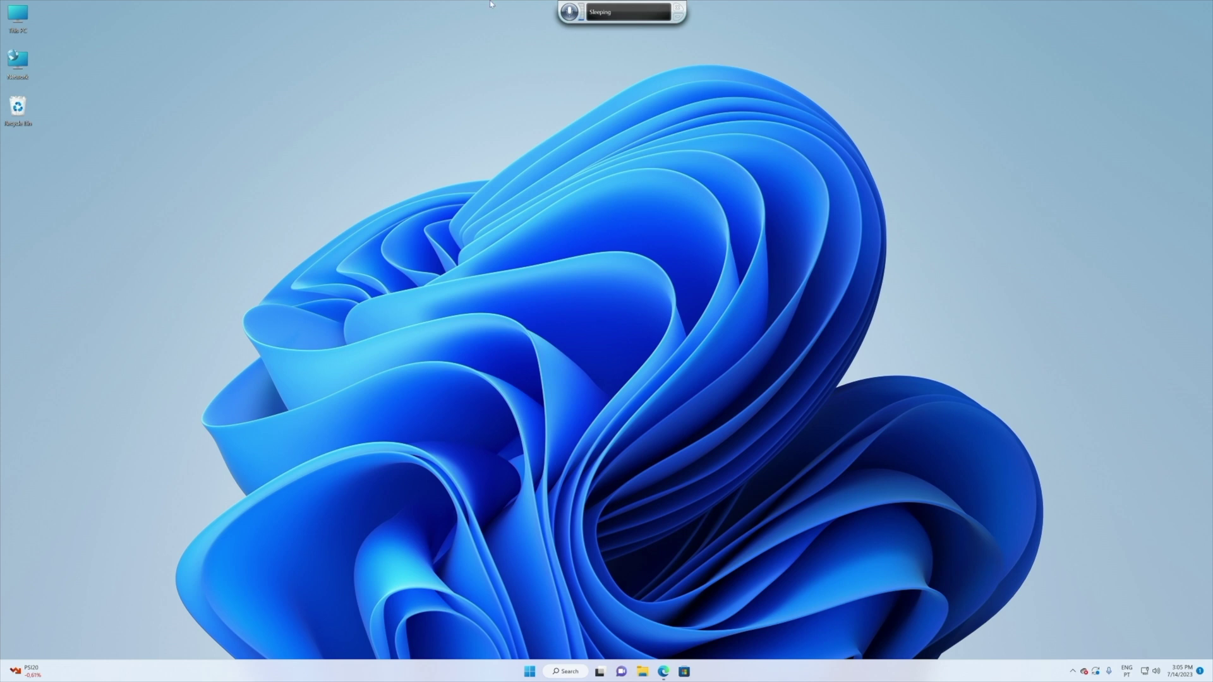
right_click(629, 12)
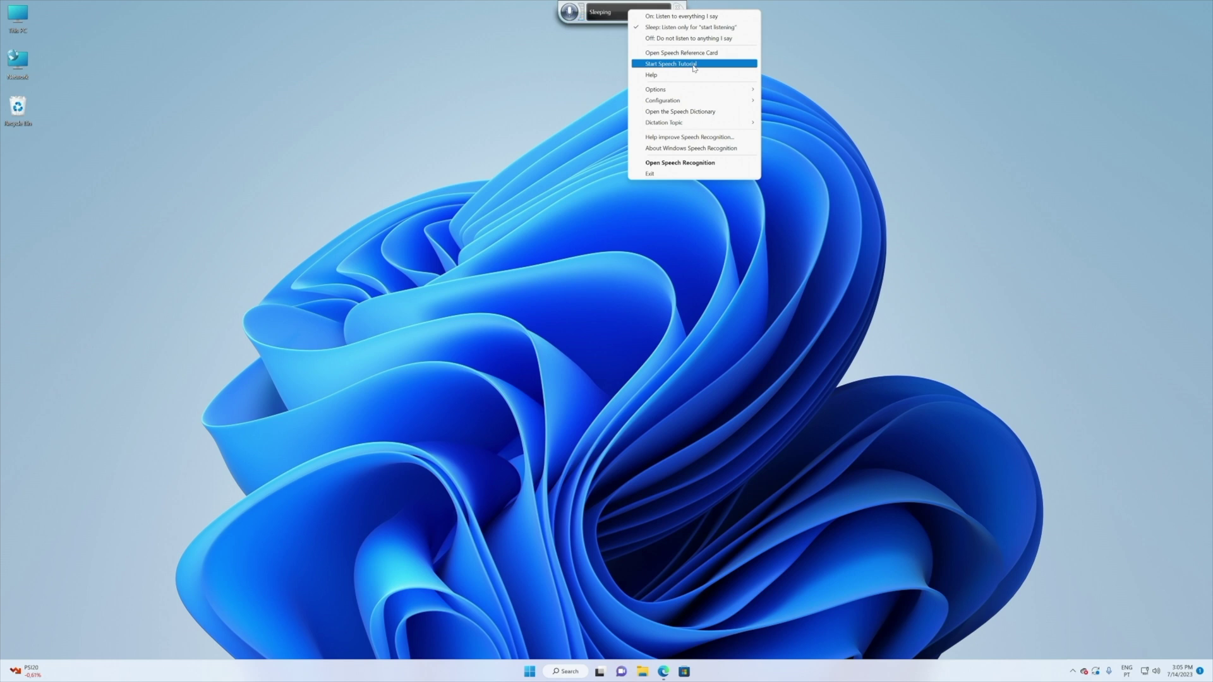
click(565, 64)
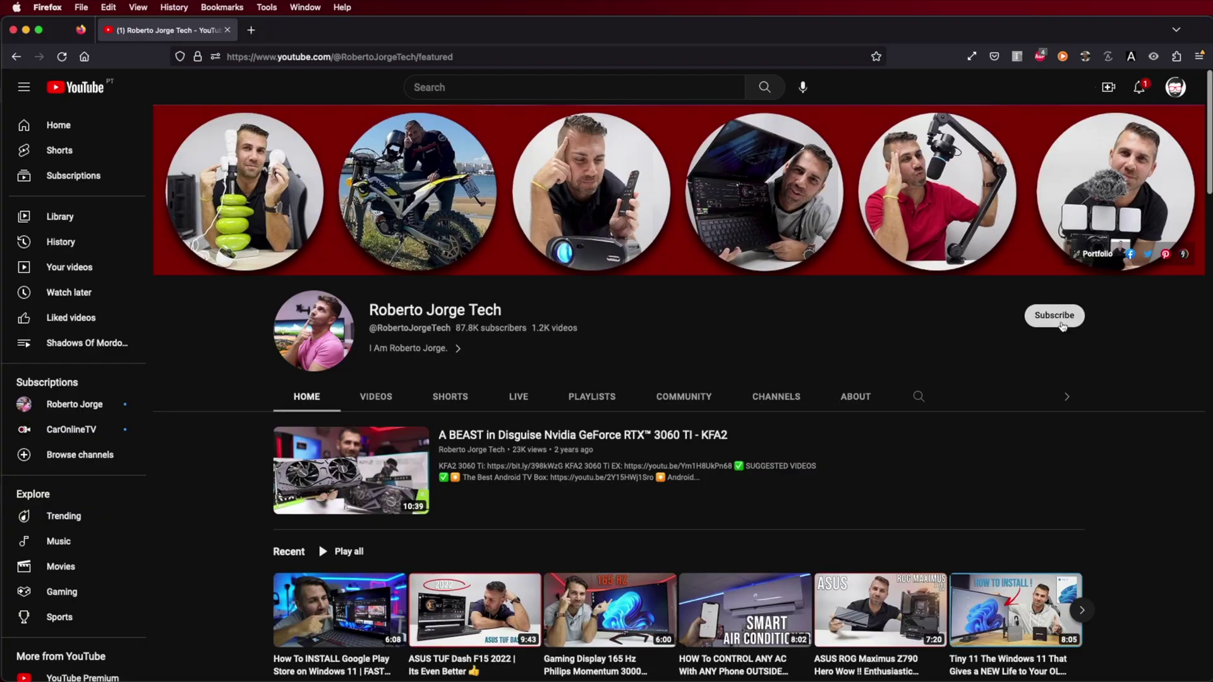
- Subscribe to the YouTube channel and set its notification bell to All
click(1053, 318)
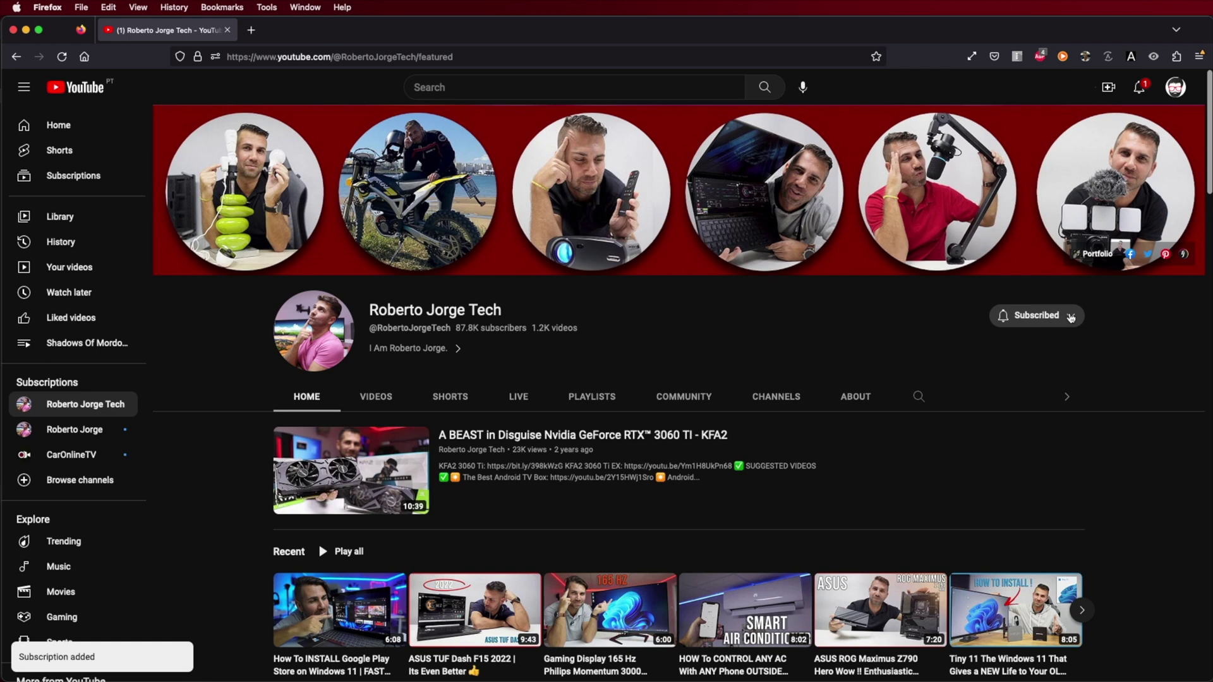
click(1054, 319)
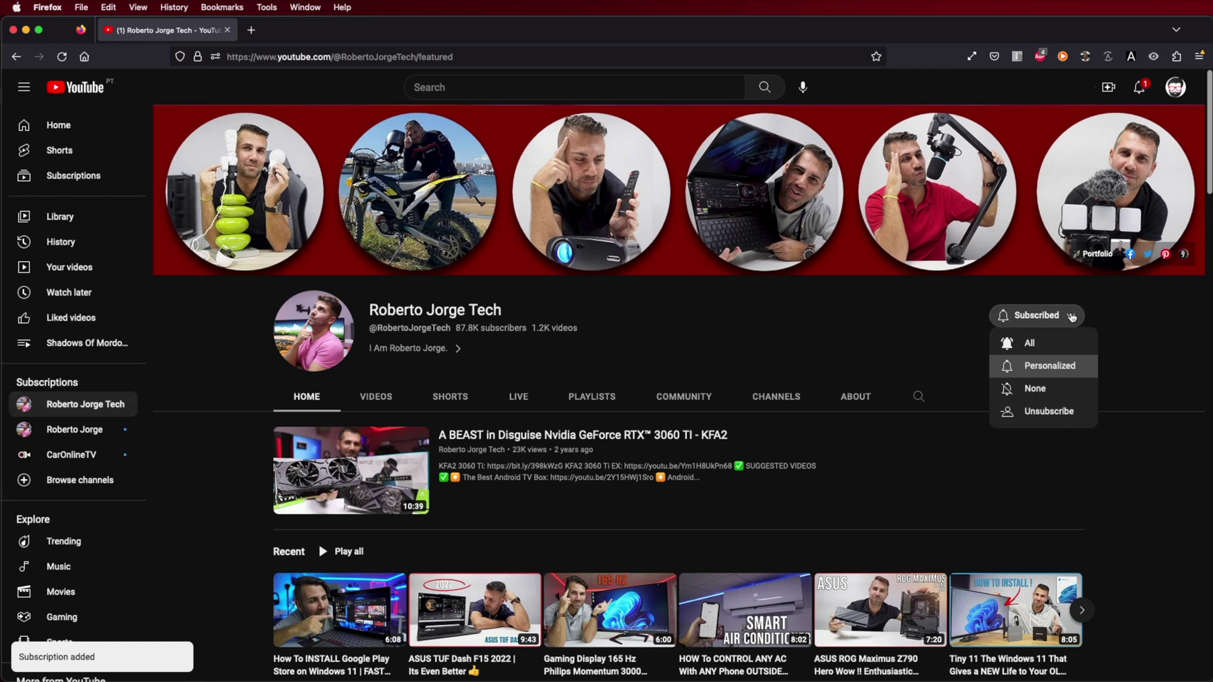
click(1040, 344)
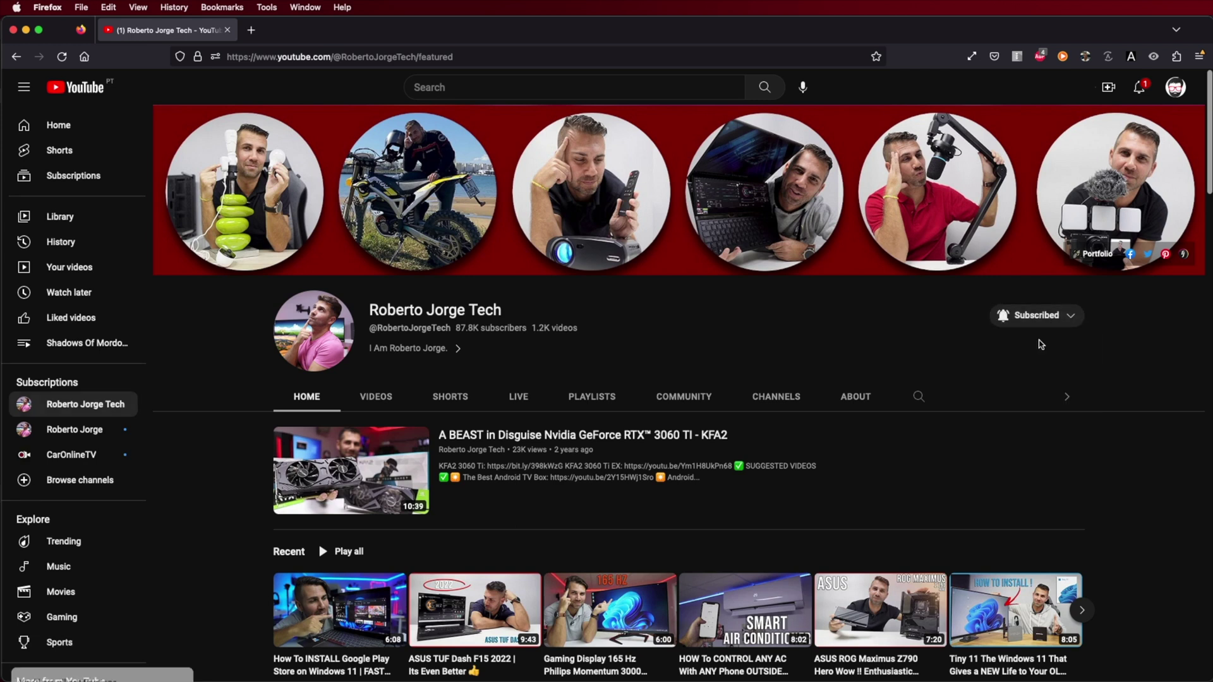